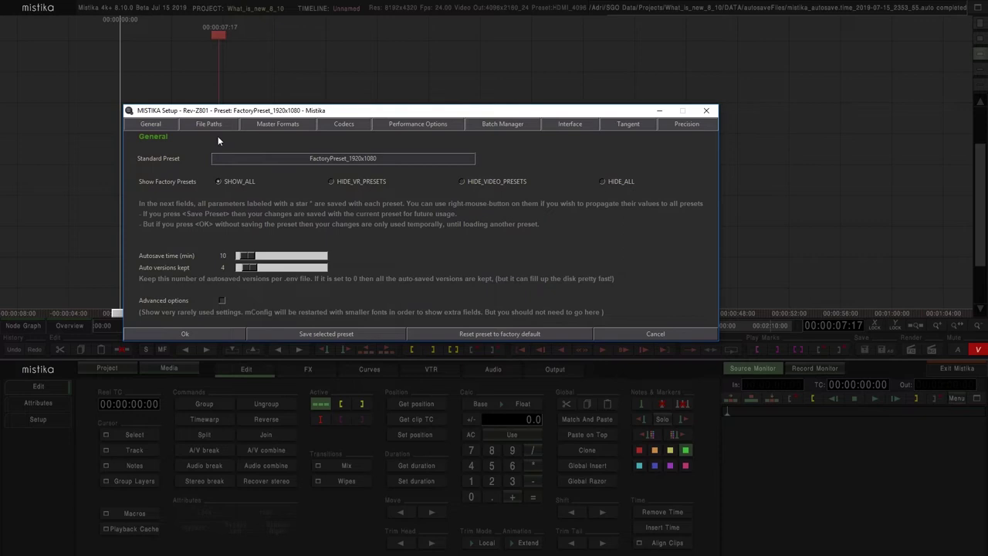
- Set the video board model to BLACKMAGIC on the Master Formats tab
click(283, 125)
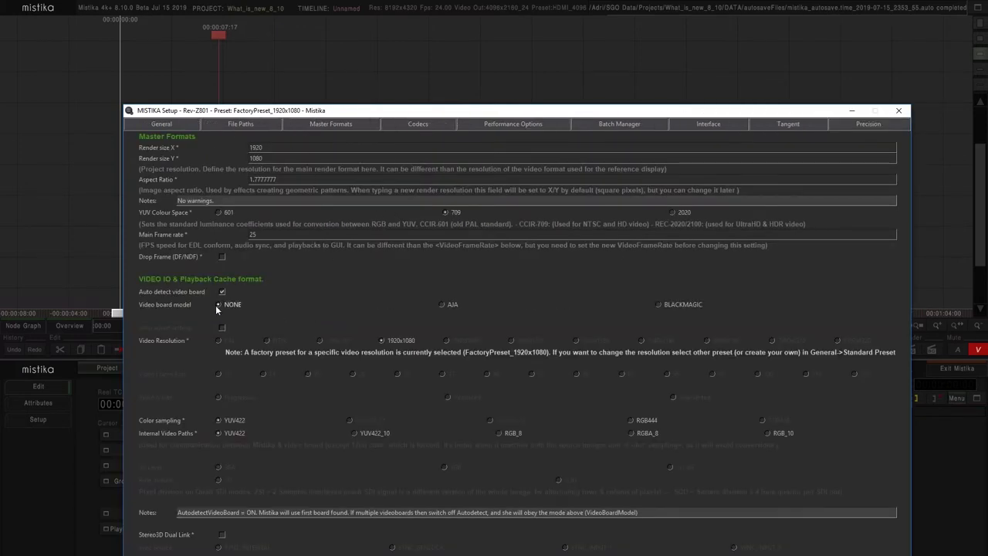
click(440, 304)
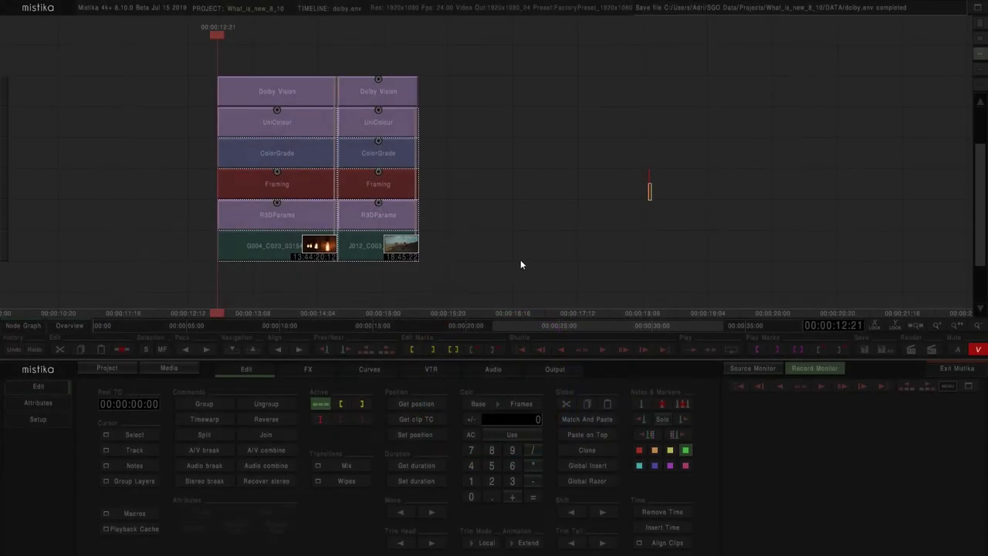
- Check the Dolby CMU displays in DOLBY Manager, keeping the 4000-nit master and 100-nit target, and accept
click(36, 419)
click(548, 542)
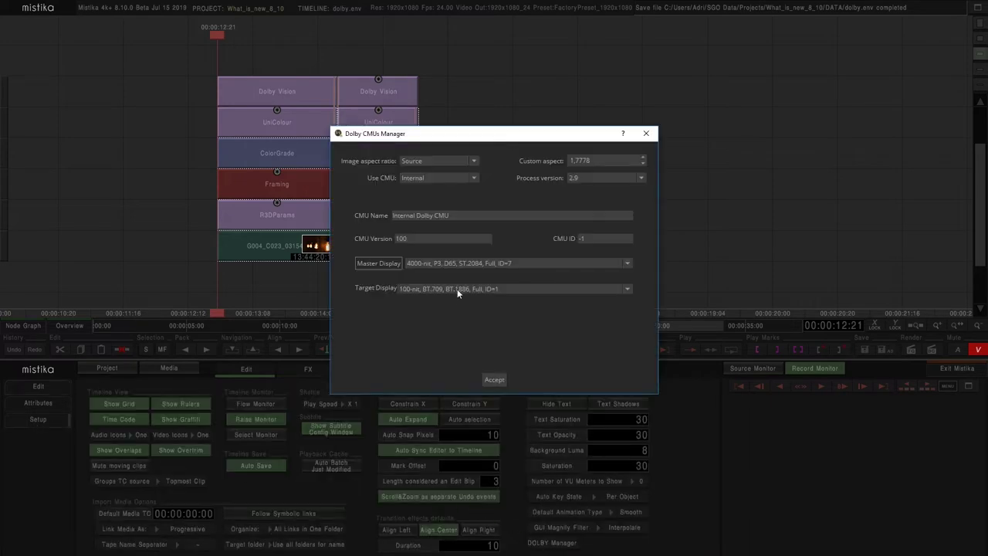
click(454, 262)
click(446, 318)
click(426, 290)
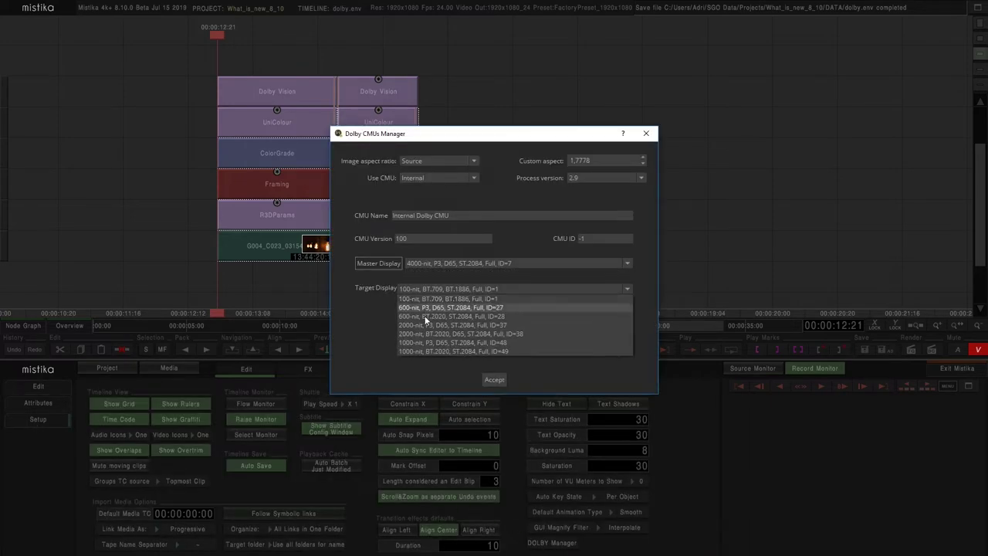
click(422, 363)
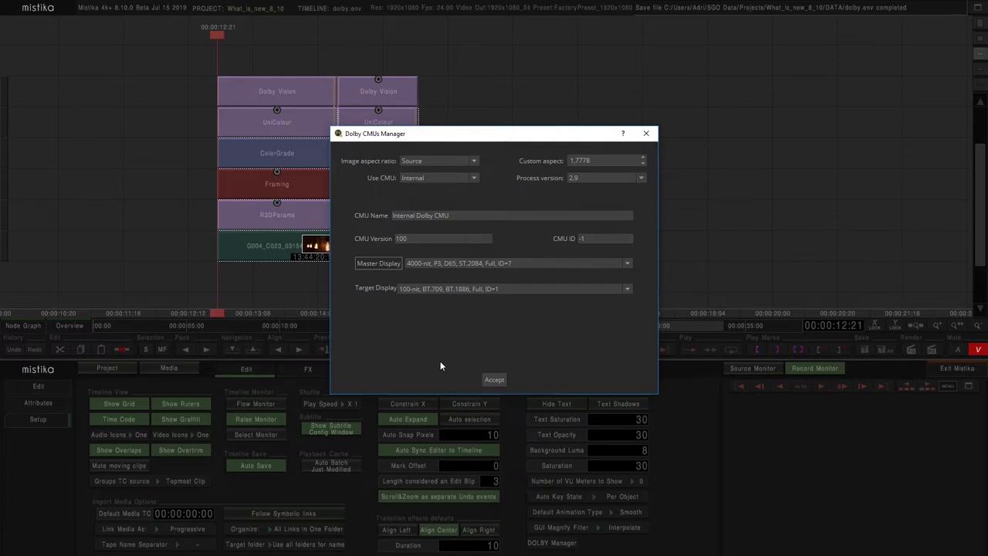
click(493, 379)
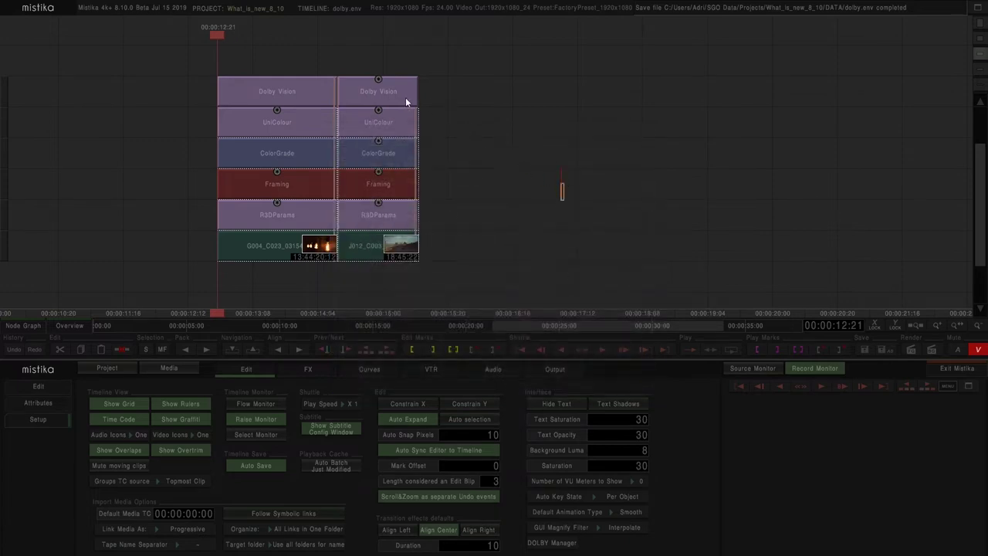
mouse_move(366, 91)
mouse_down()
mouse_move(409, 71)
mouse_move(364, 86)
mouse_up()
- Open the Dolby Vision effect and scrub the shot from frame 3 to frame 21
double_click(379, 91)
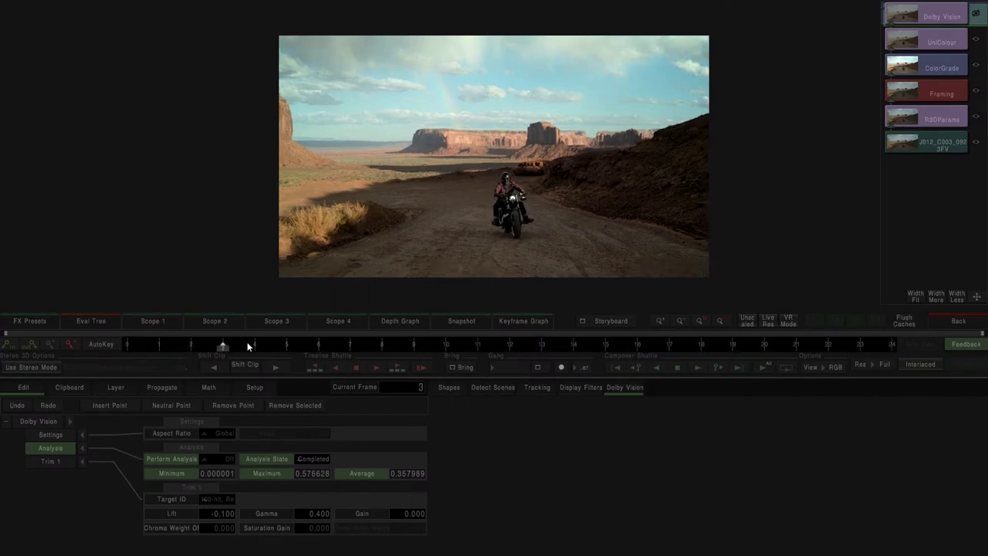
drag(248, 346, 830, 340)
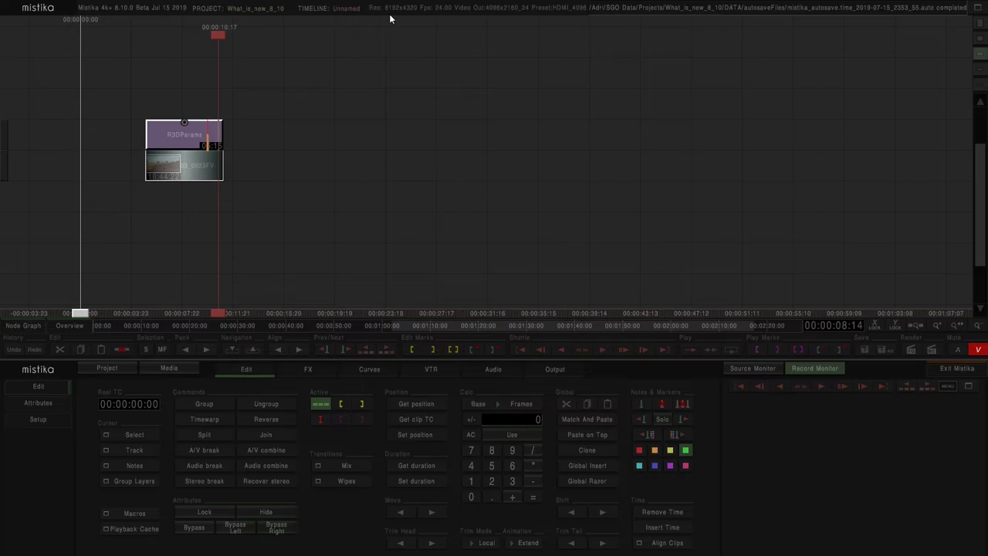
- Open the RED clip's R3DParams effect and scrub through the shot to around frame 134
double_click(201, 136)
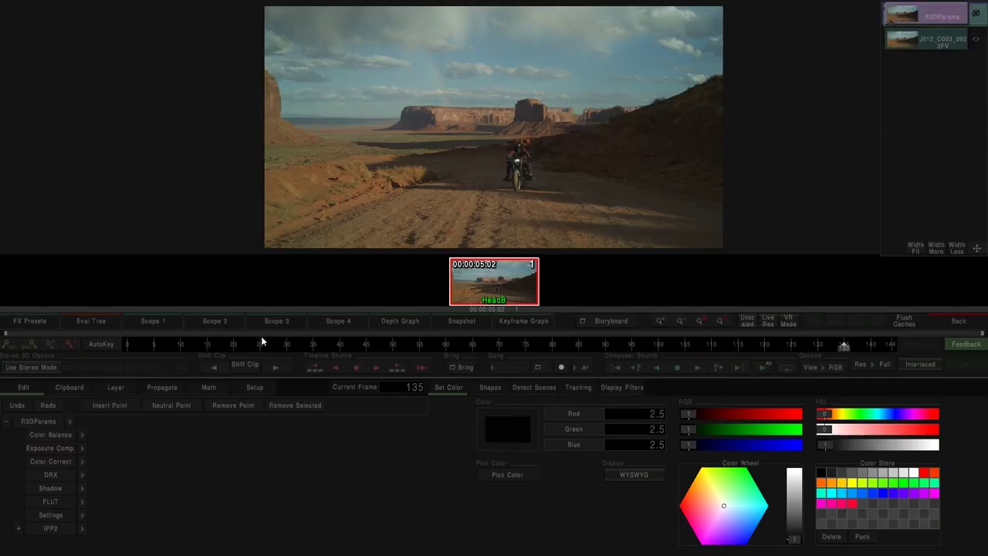
drag(165, 339, 874, 334)
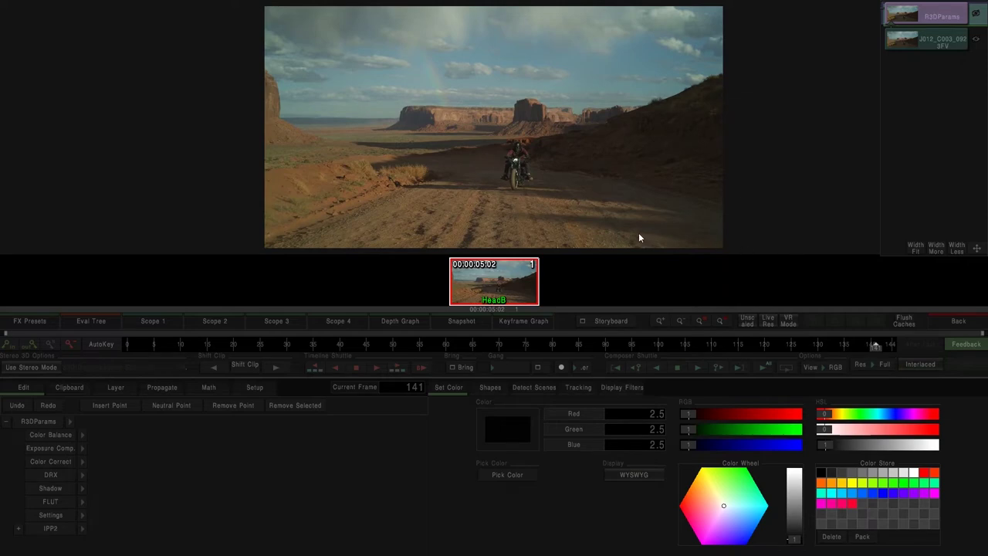
- Bring up the MISTIKA Setup window to view the RED R3D decoder set to 3 (Cuda new)
key(alt+Tab)
click(578, 247)
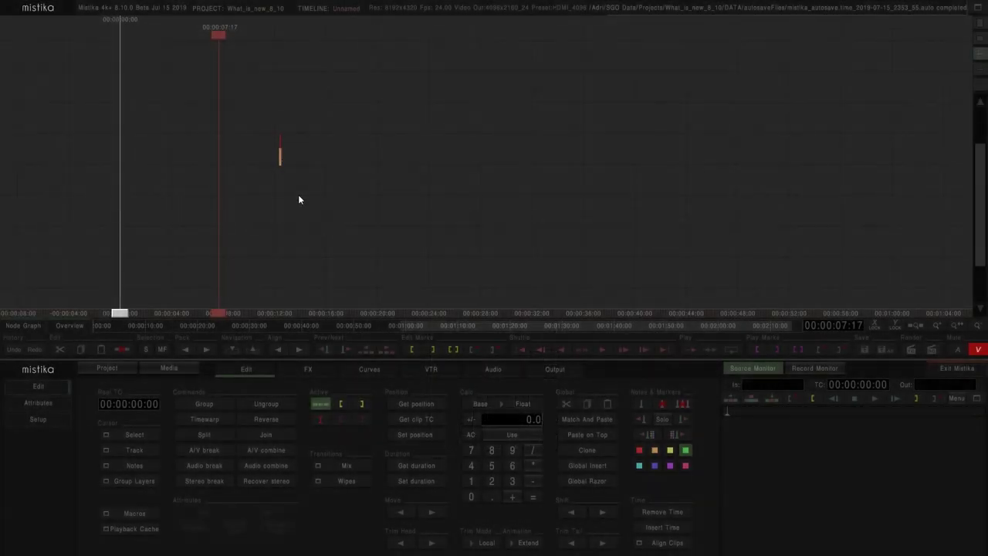
- Open runBatchConfigurator from the gear beside Add to Render Queue on the Output tab
click(554, 370)
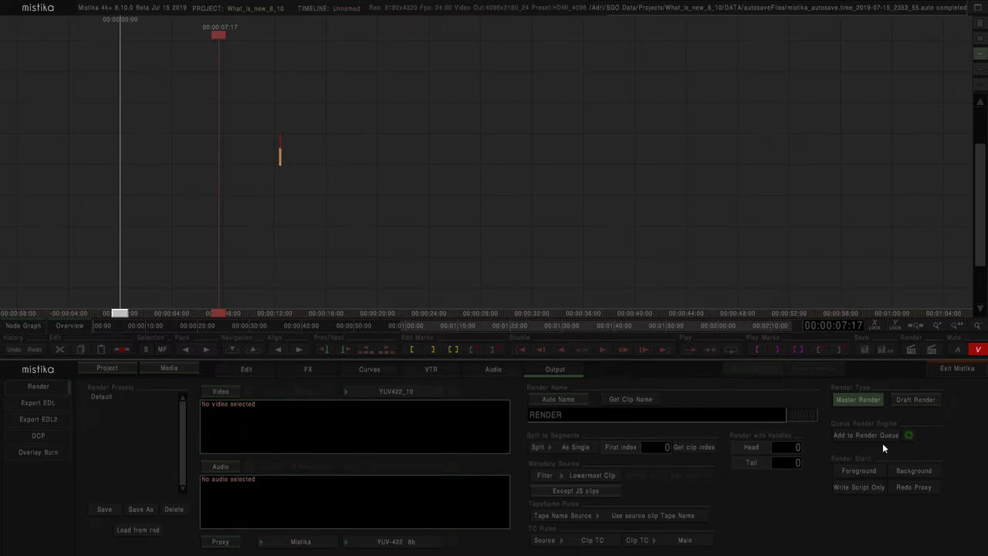
click(909, 437)
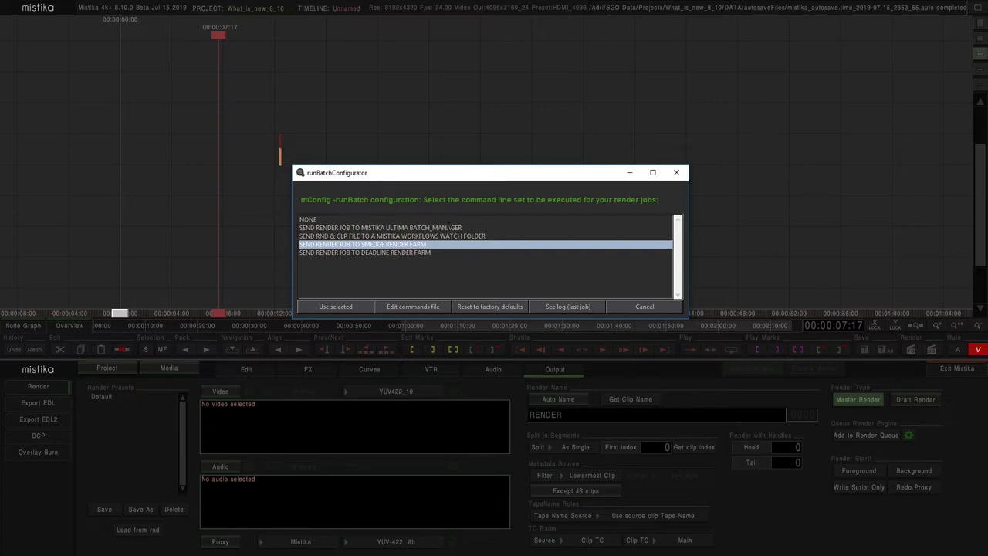
- Go through the Ultima, Workflows and Smedge destinations, ending on SEND RENDER JOB TO DEADLINE RENDER FARM
click(449, 227)
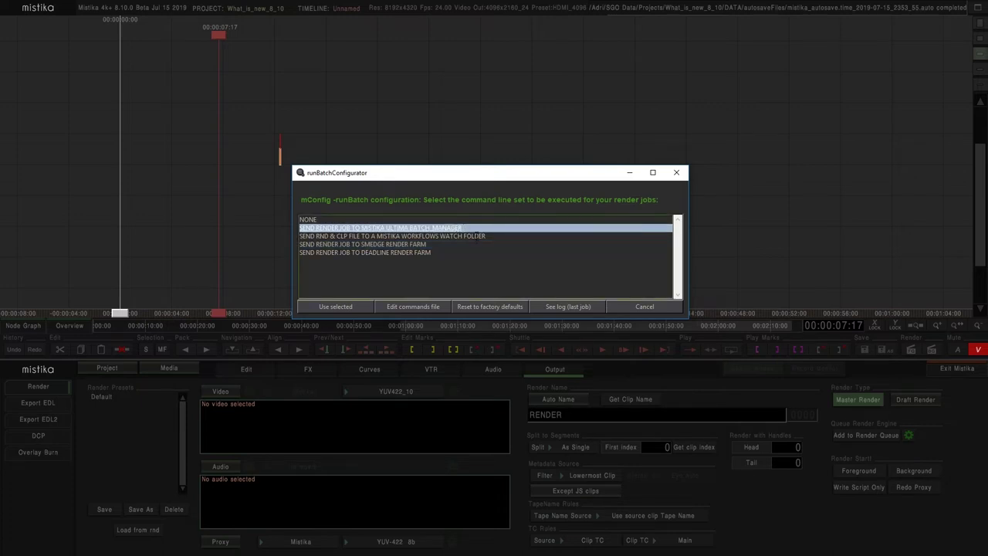
click(474, 236)
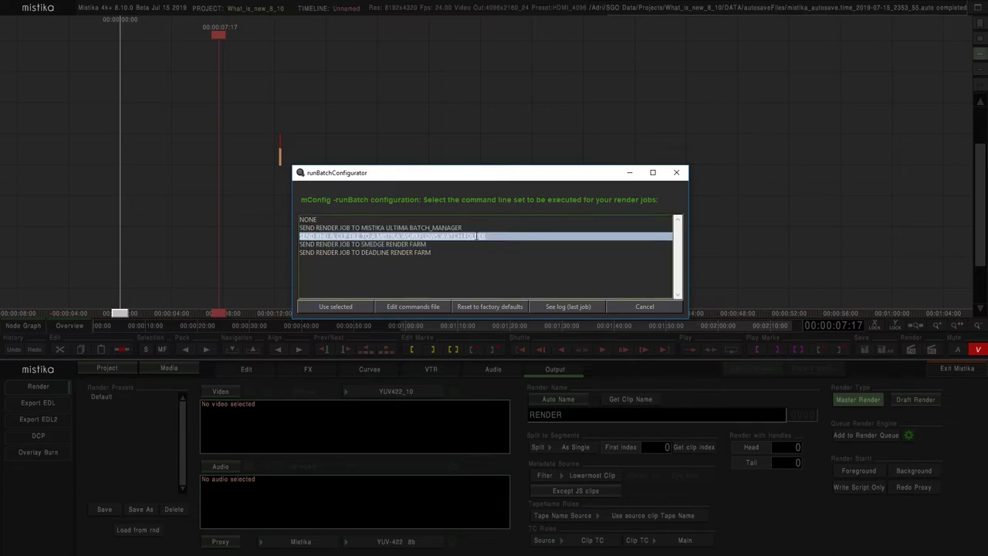
click(420, 245)
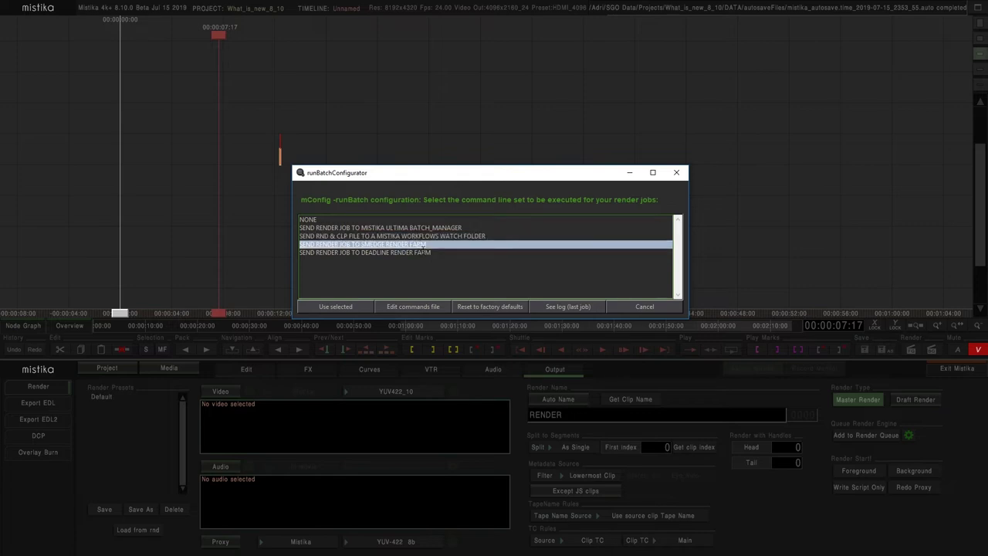
click(421, 252)
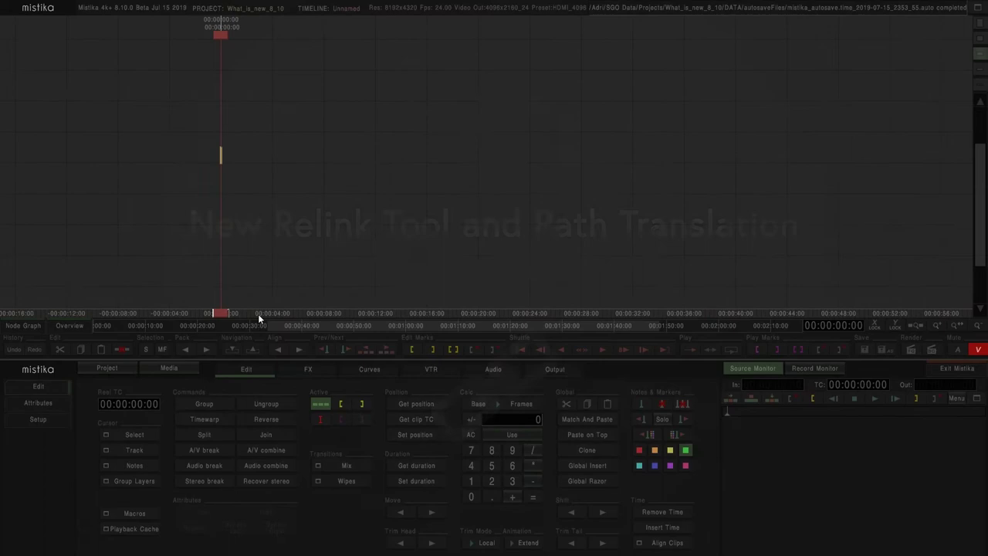
- Load the Edit.env timeline and relink Shot_Day_F_6 to its copy in DATA > Media
click(169, 368)
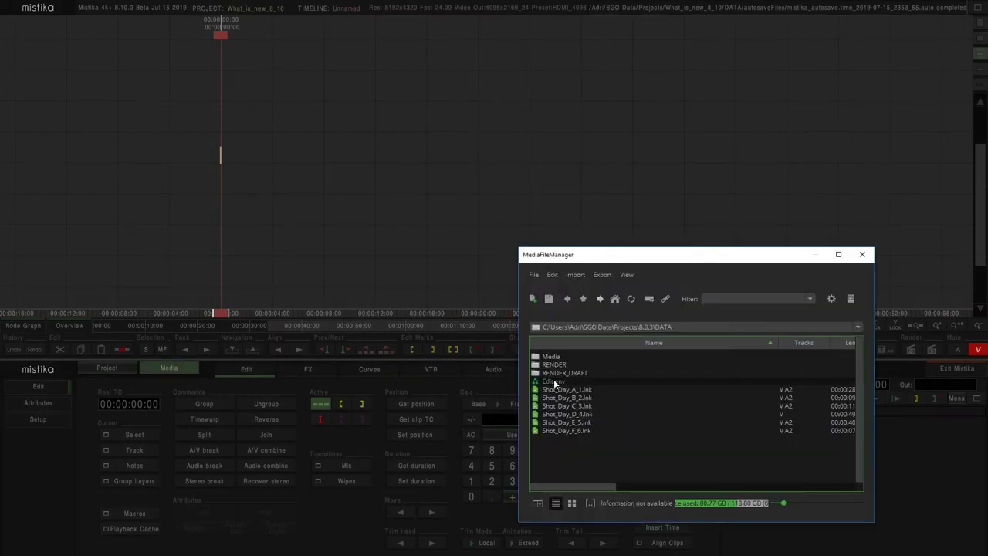
drag(550, 382, 313, 225)
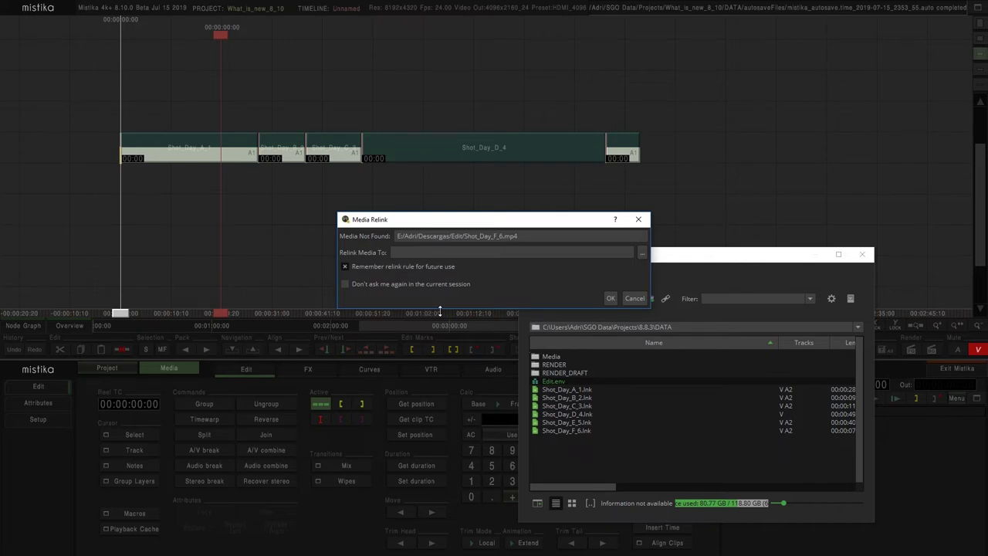
click(642, 253)
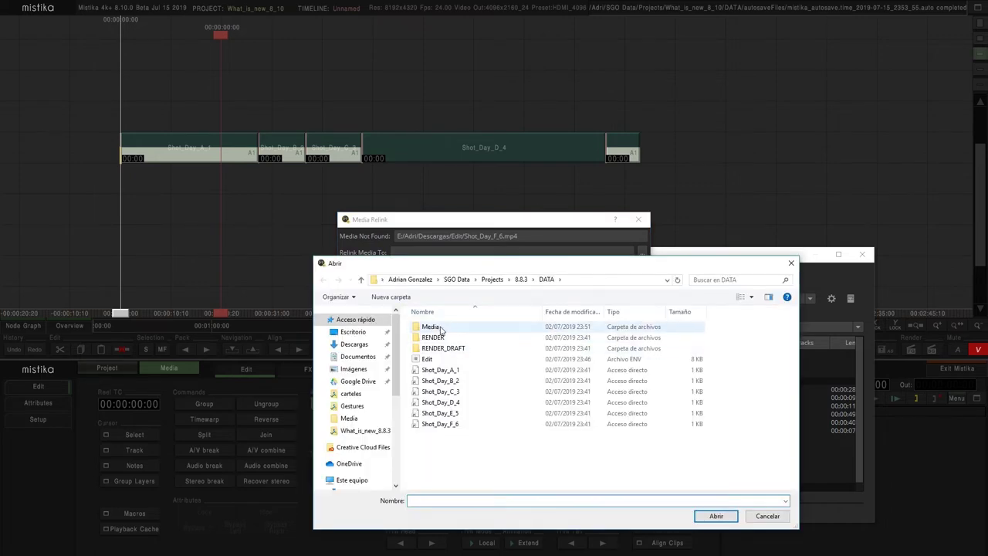
double_click(430, 326)
click(713, 331)
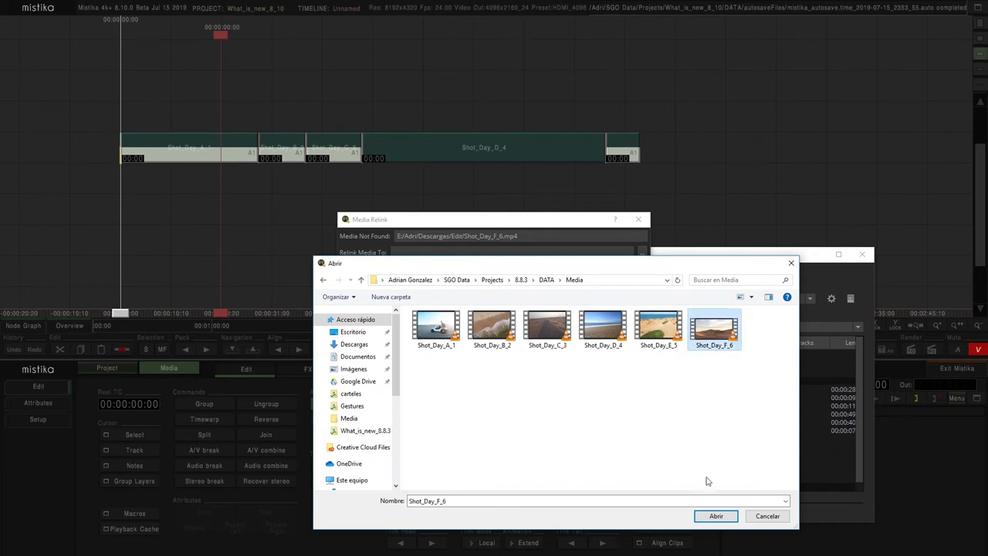
click(710, 515)
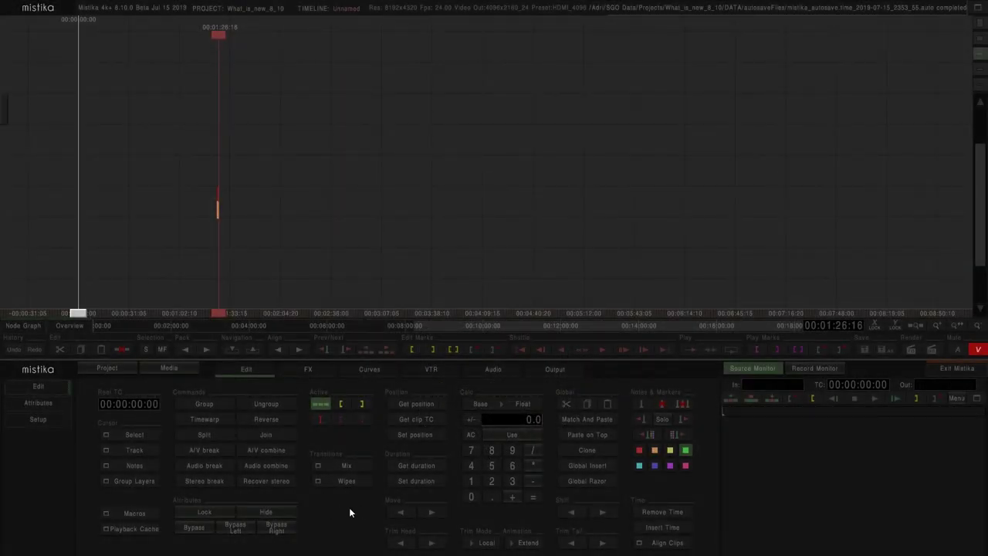
- Drag sample.srt from the MediaFileManager onto the timeline
click(174, 369)
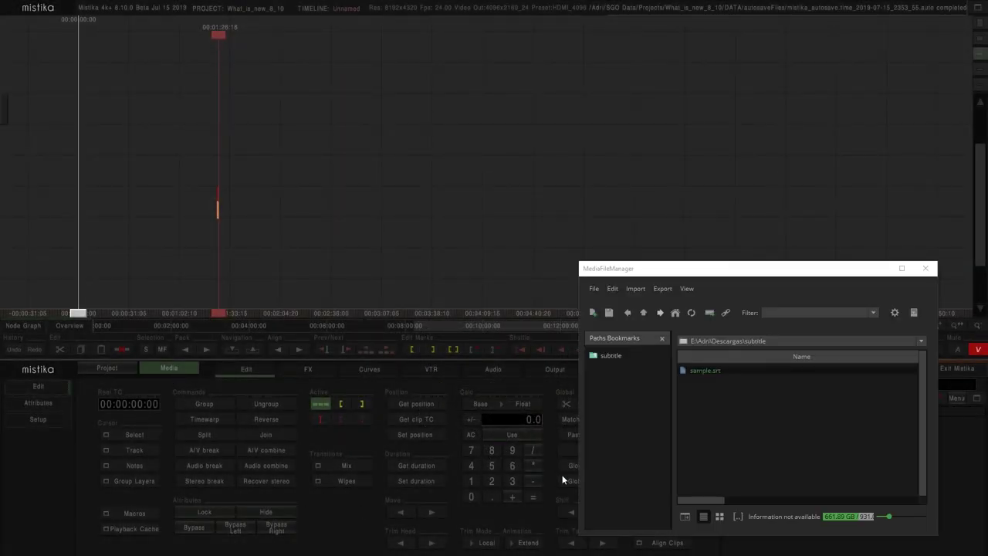
drag(696, 369, 286, 240)
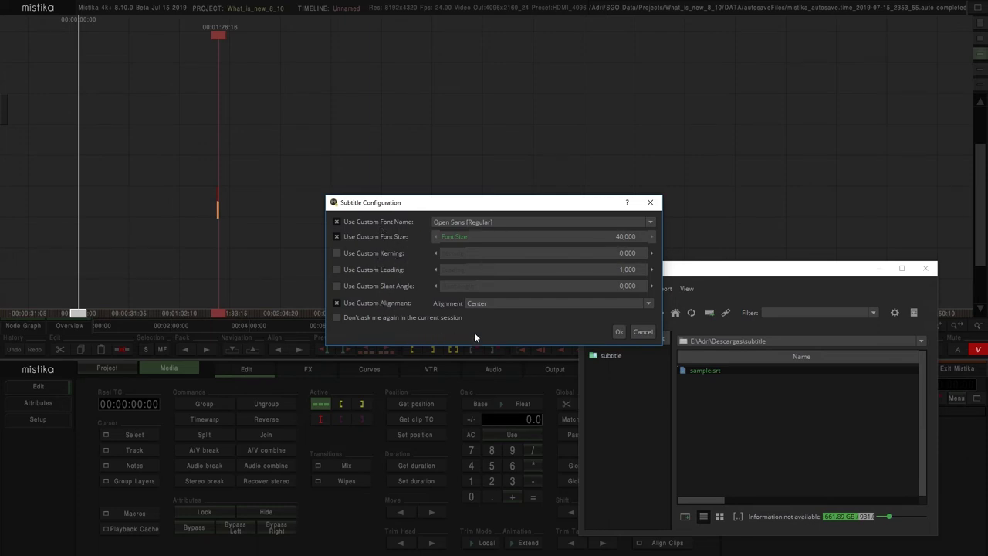
- Confirm the subtitle font settings and open a subtitle clip in the Title FX editor
click(623, 333)
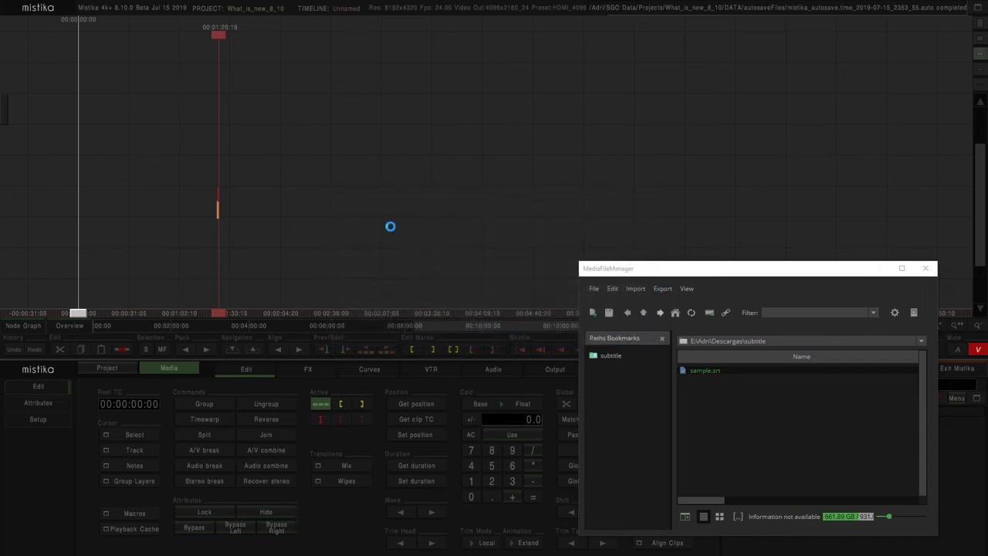
drag(489, 224, 65, 225)
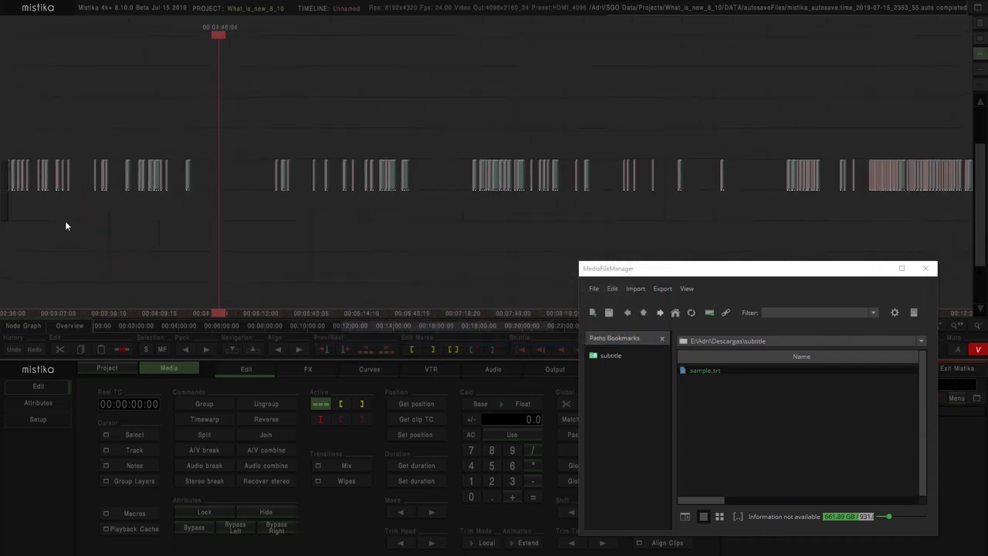
double_click(391, 179)
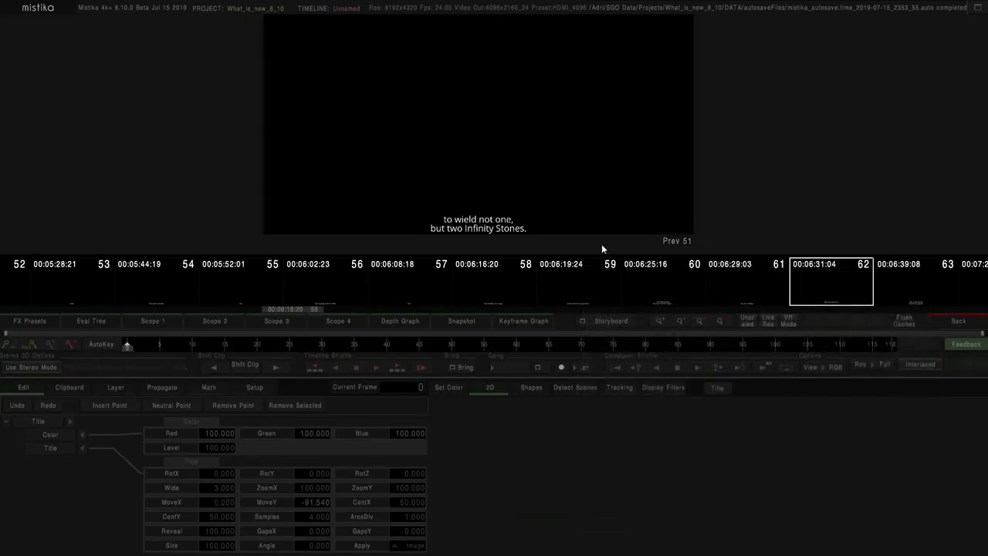
- Step through subtitle clips 62, 63, 64 and 65 in the title editor
click(897, 274)
click(923, 283)
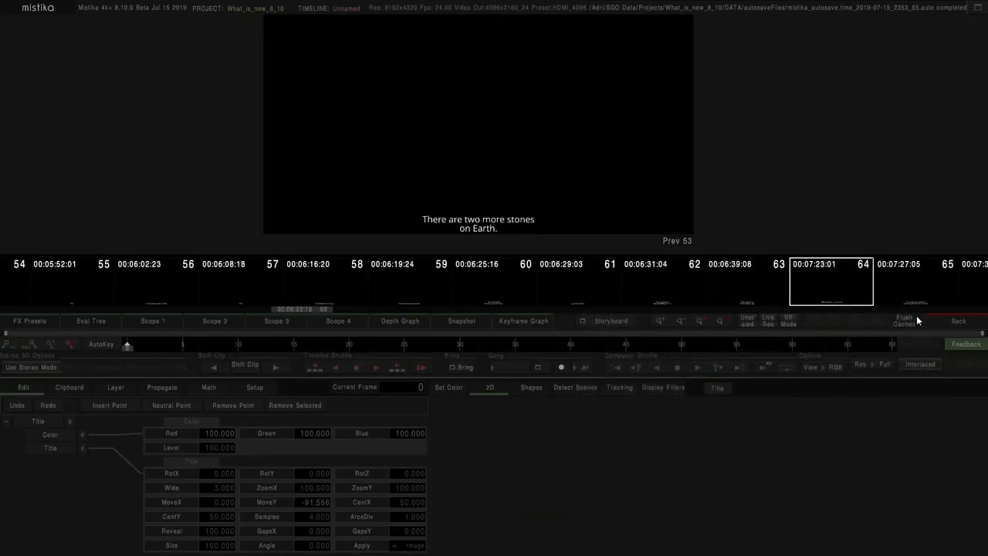
click(920, 284)
click(925, 277)
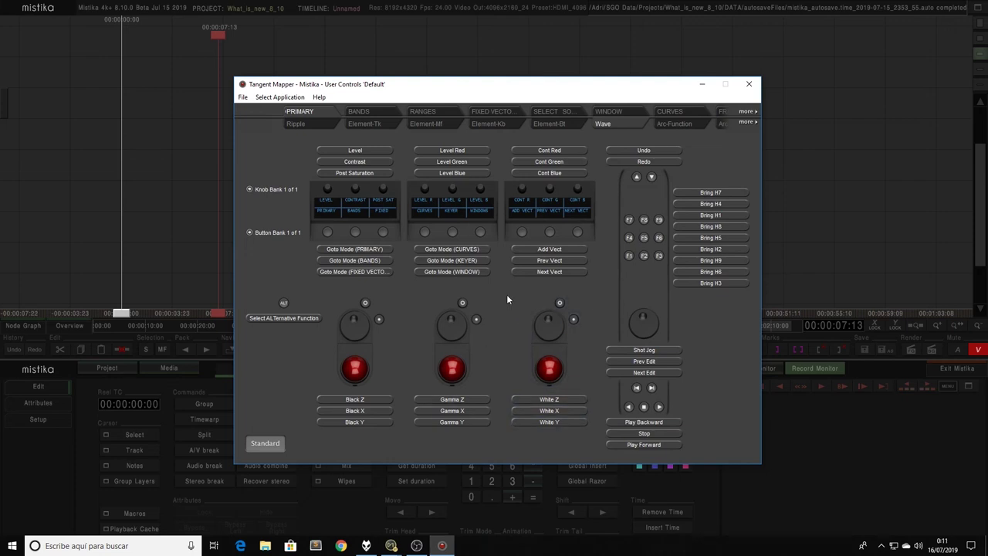
- Reassign knob 7 from Cont Red to Color Grade > Primary > Post Saturation
click(527, 214)
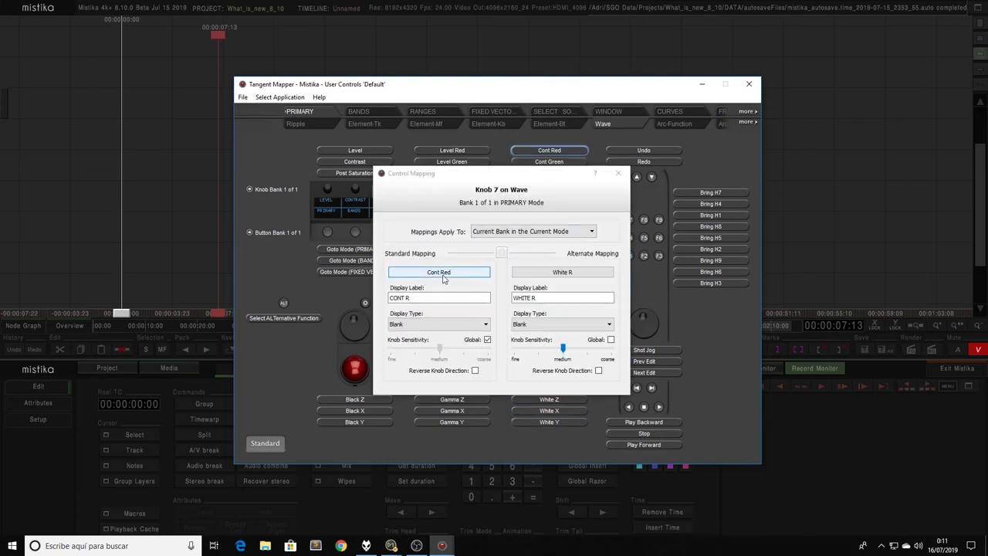
click(440, 272)
mouse_move(432, 313)
mouse_move(513, 327)
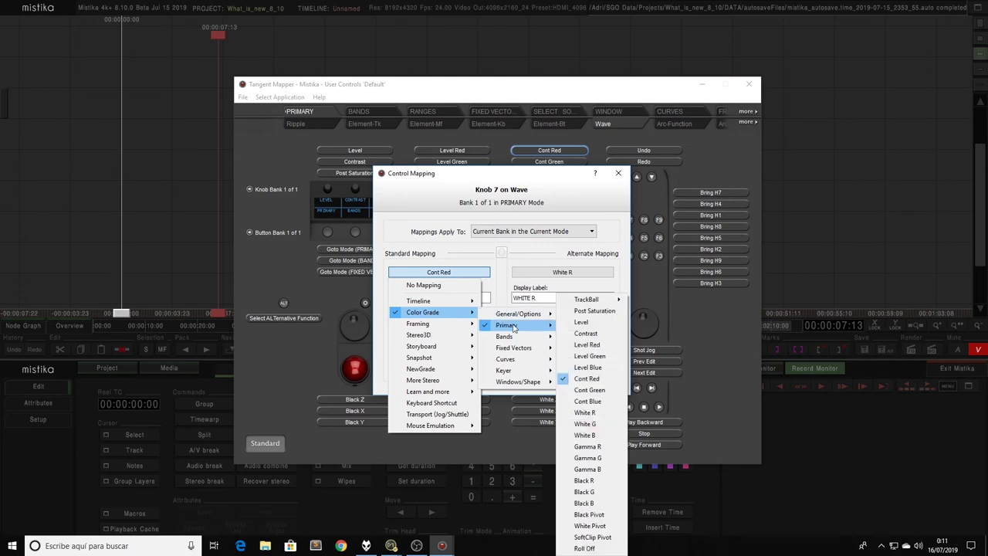
click(585, 312)
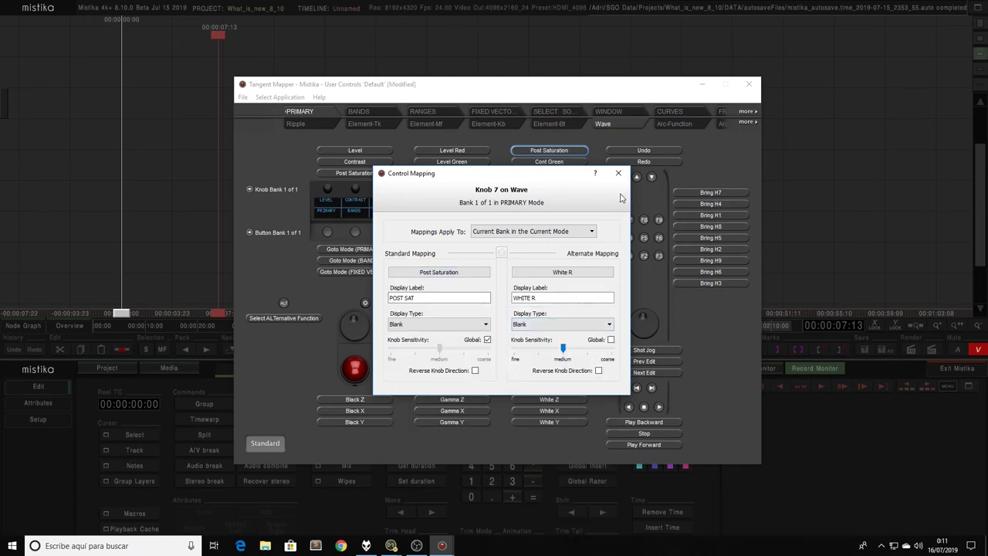
click(438, 274)
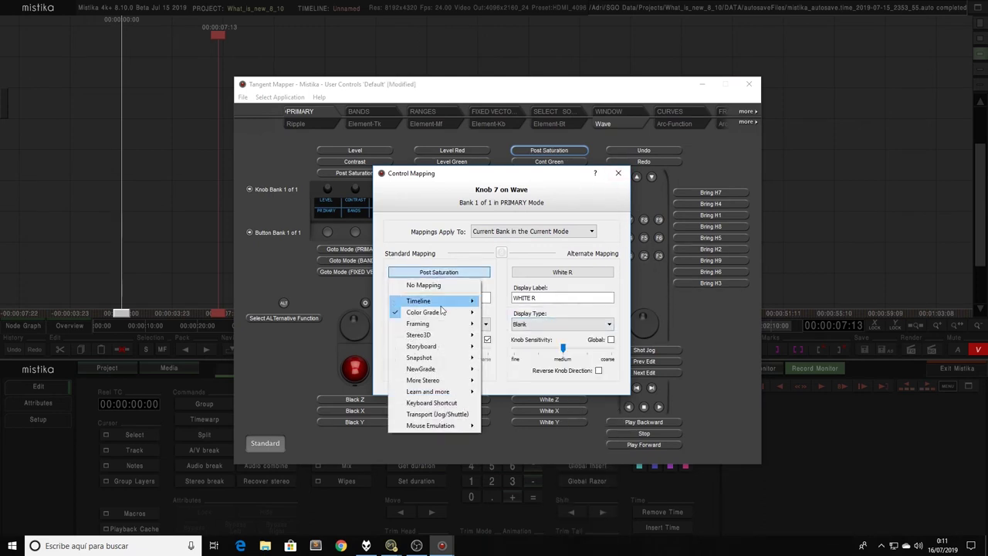
mouse_move(425, 312)
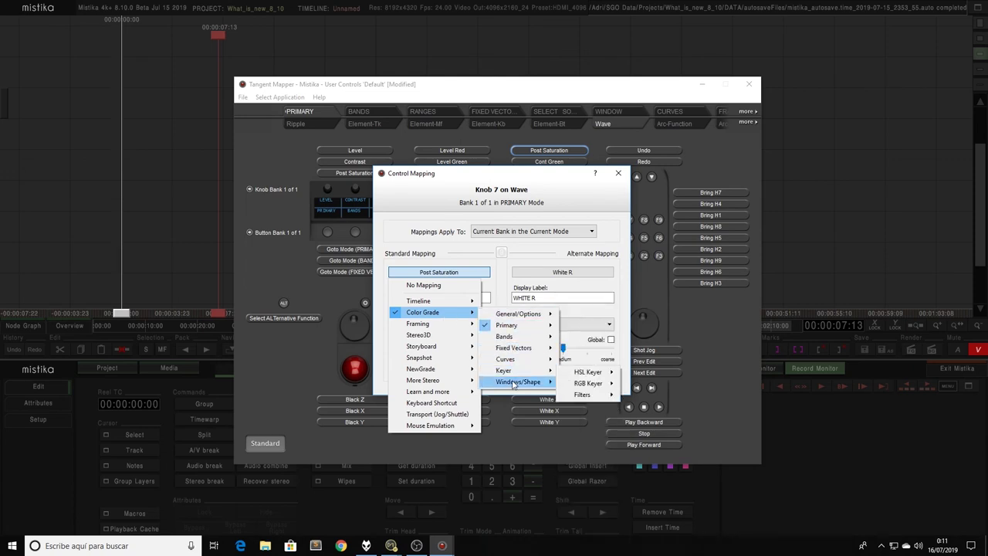
mouse_move(452, 327)
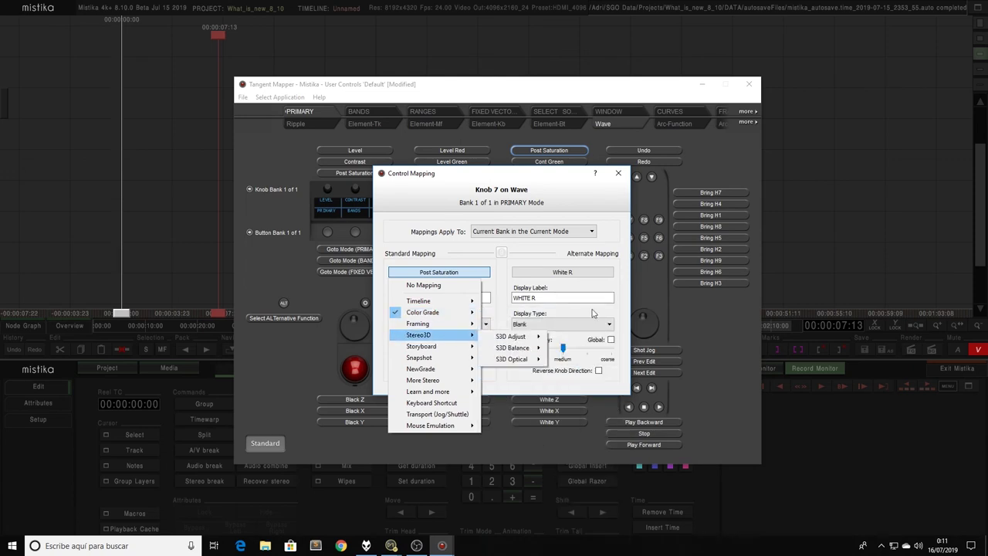
click(618, 172)
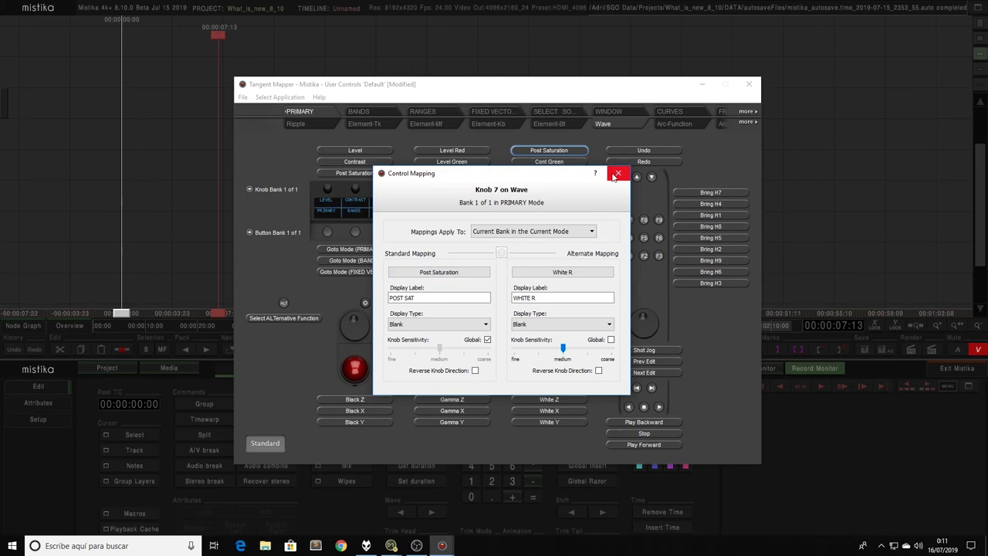
click(618, 174)
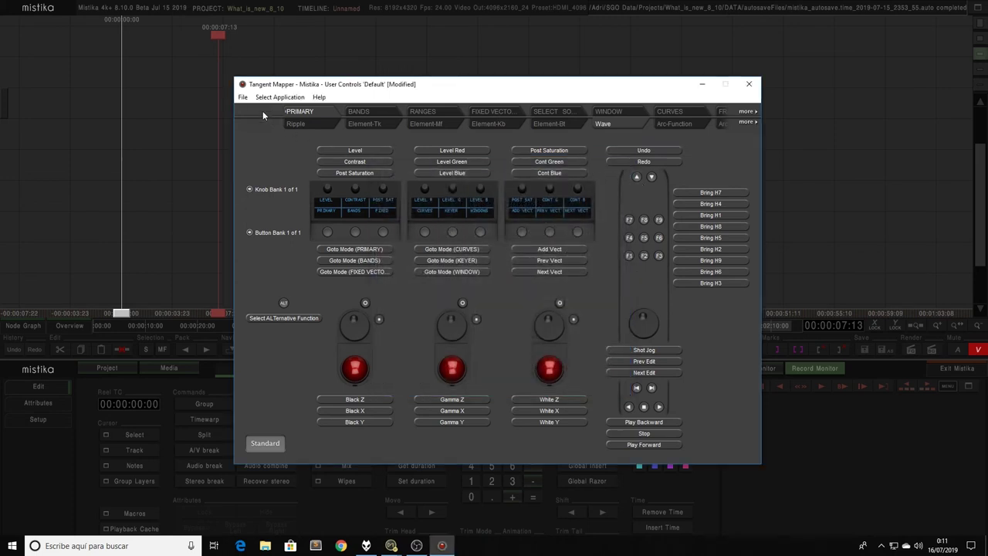
- Save the control map as a new map named my_mapping instead of Default
click(242, 97)
click(286, 186)
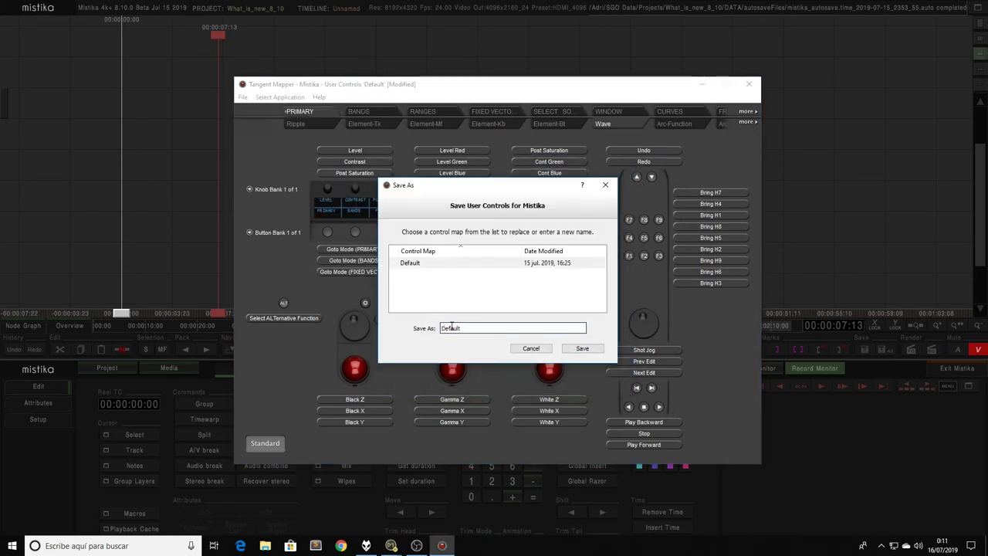
key(ctrl+a)
text(m)
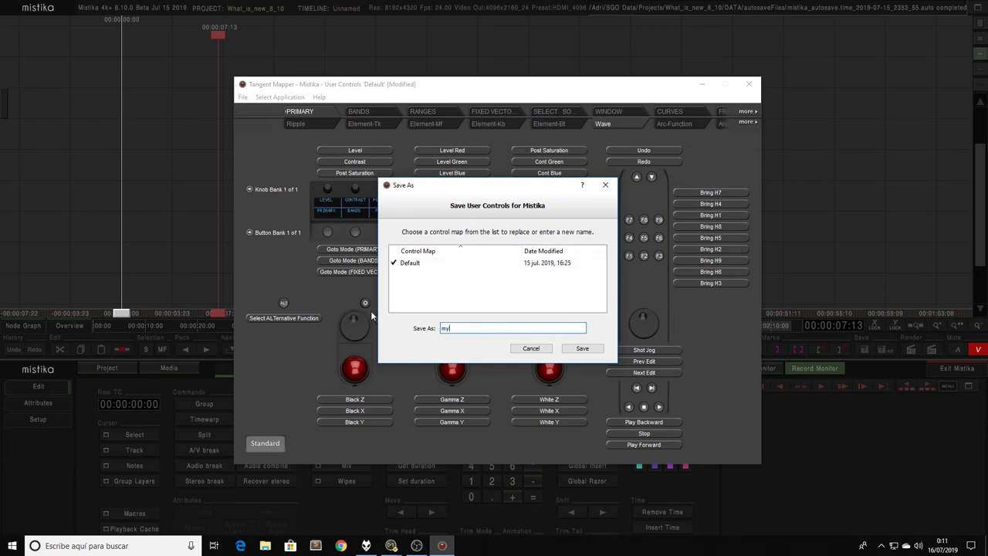
text(y_mapping)
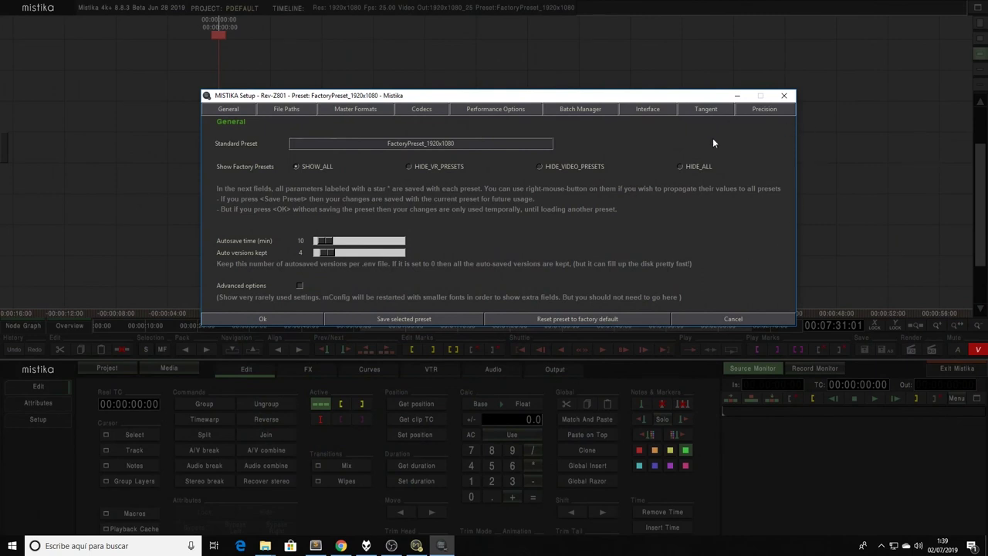
- Show the Precision page of MISTIKA Setup with the Precision Color Panels settings
click(766, 112)
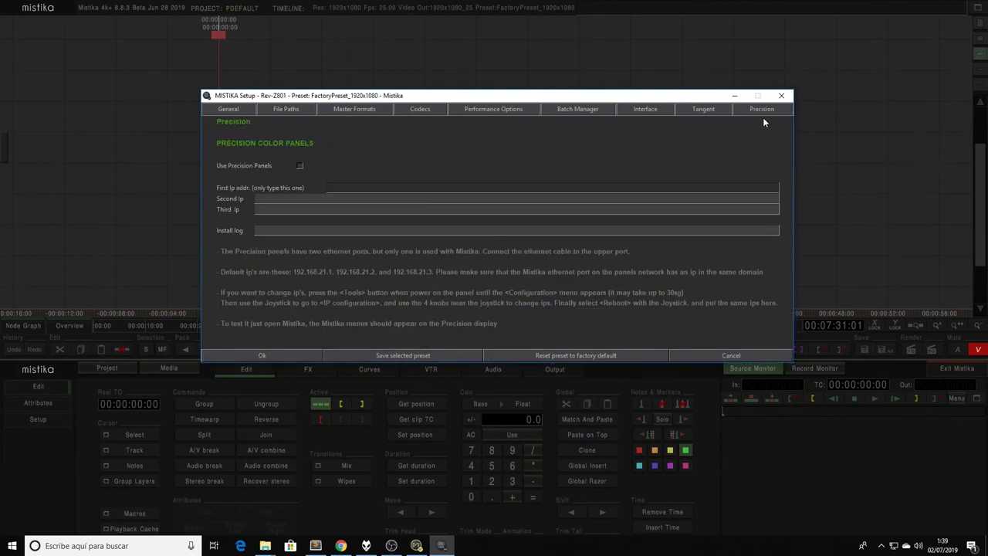